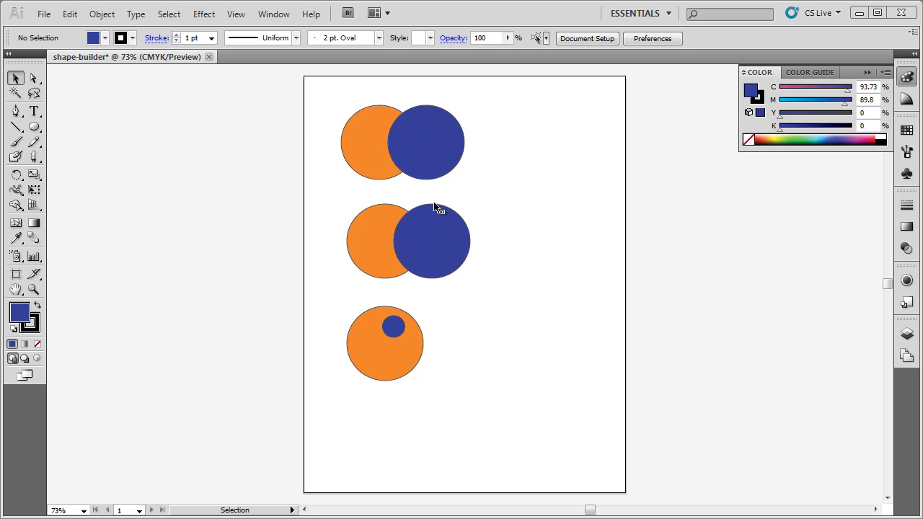
# Marquee-select the top orange and blue circles and inspect them briefly in Outline view.
pyautogui.moveTo(323, 97); pyautogui.dragTo(485, 185)
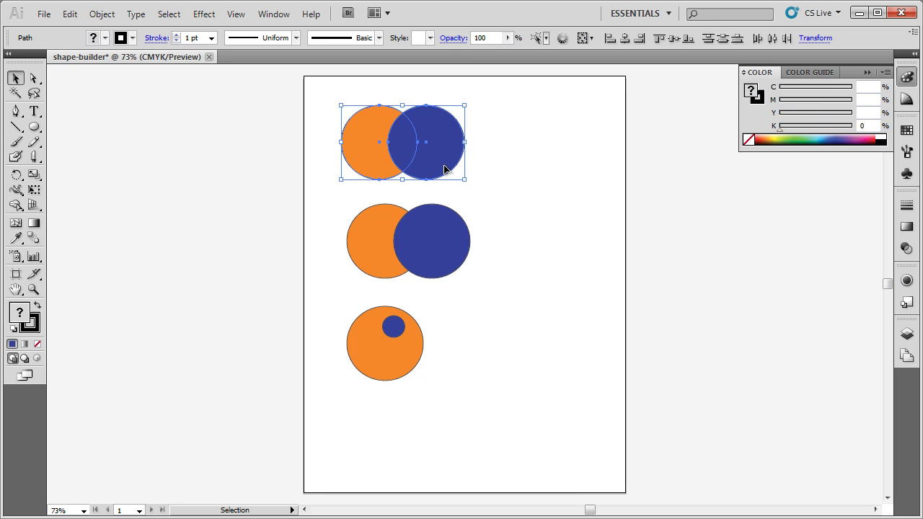
pyautogui.press('a')
pyautogui.press('v')
pyautogui.hotkey('ctrl', 'y')
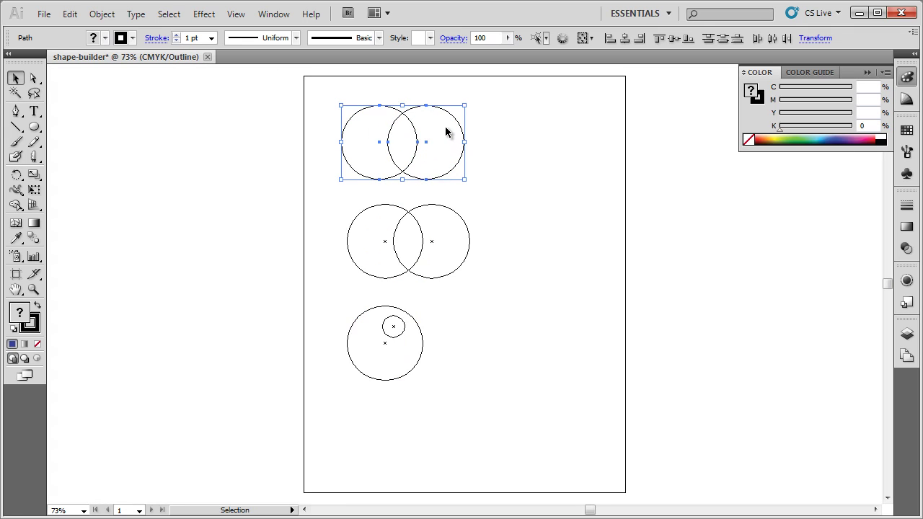
pyautogui.hotkey('ctrl', 'y')
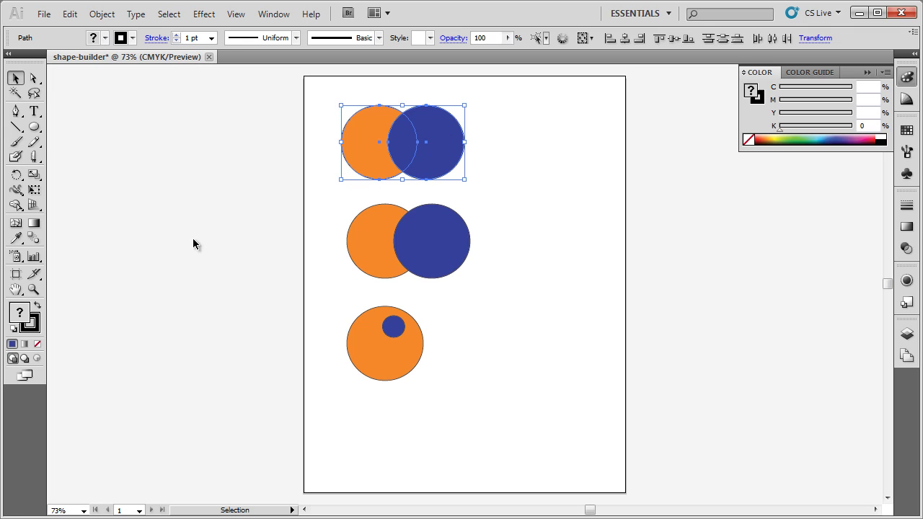
# Drag with Shape Builder from the orange circle into the blue one, then verify the single outline.
pyautogui.click(16, 206)
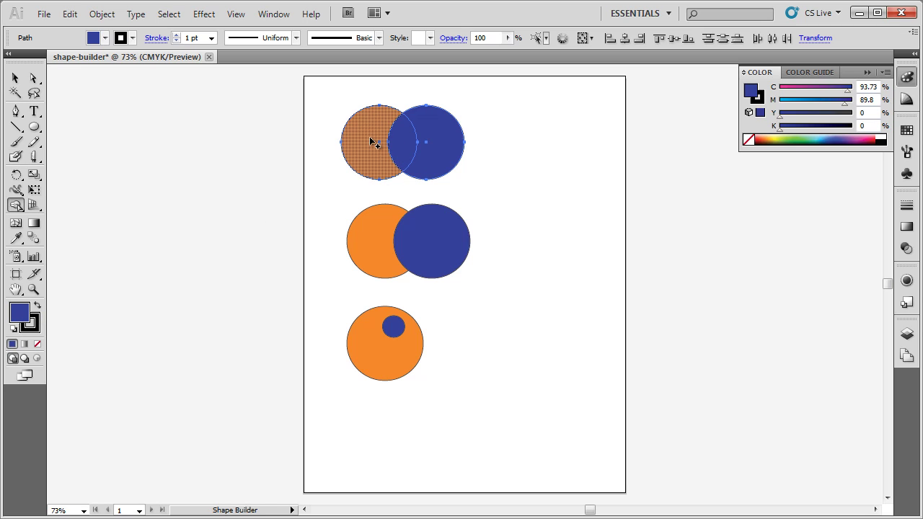
pyautogui.moveTo(361, 142); pyautogui.dragTo(433, 142)
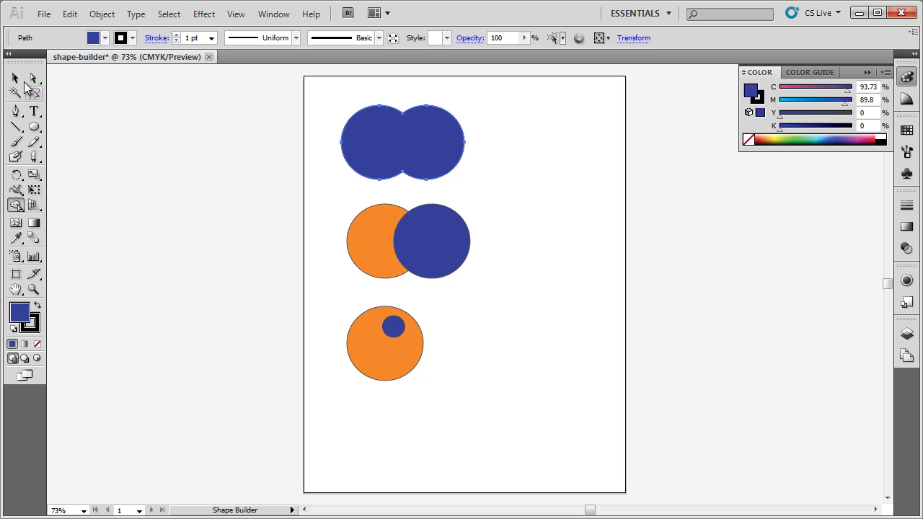
pyautogui.click(15, 78)
pyautogui.click(473, 170)
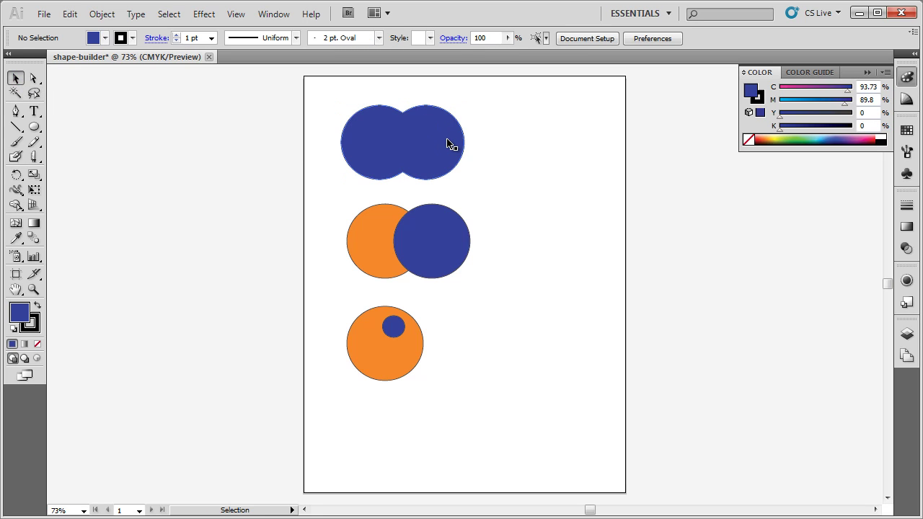
pyautogui.hotkey('ctrl', 'y')
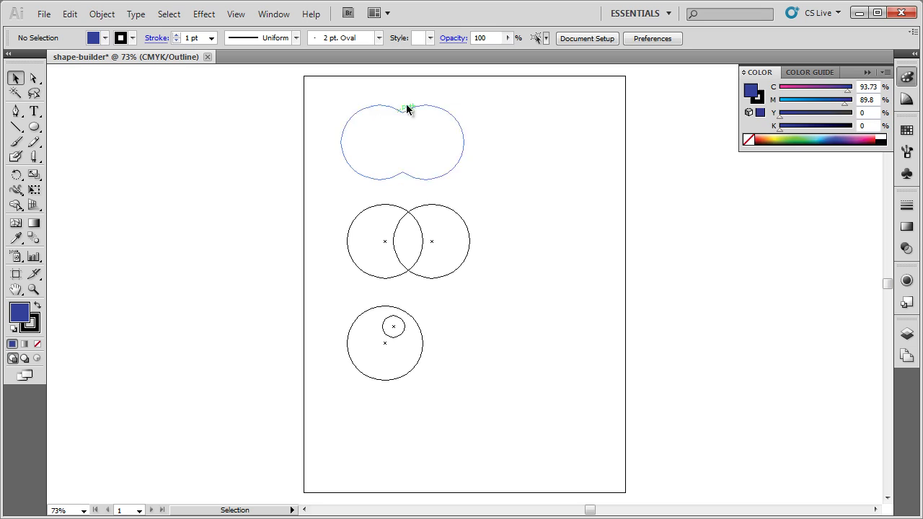
pyautogui.hotkey('ctrl', 'y')
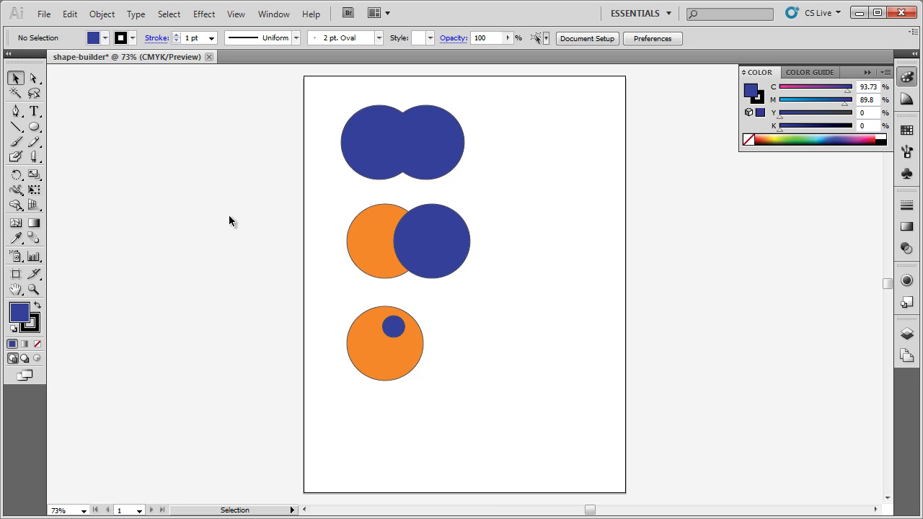
# Select the middle circle pair and divide its overlap with Shape Builder.
pyautogui.moveTo(335, 199); pyautogui.dragTo(492, 290)
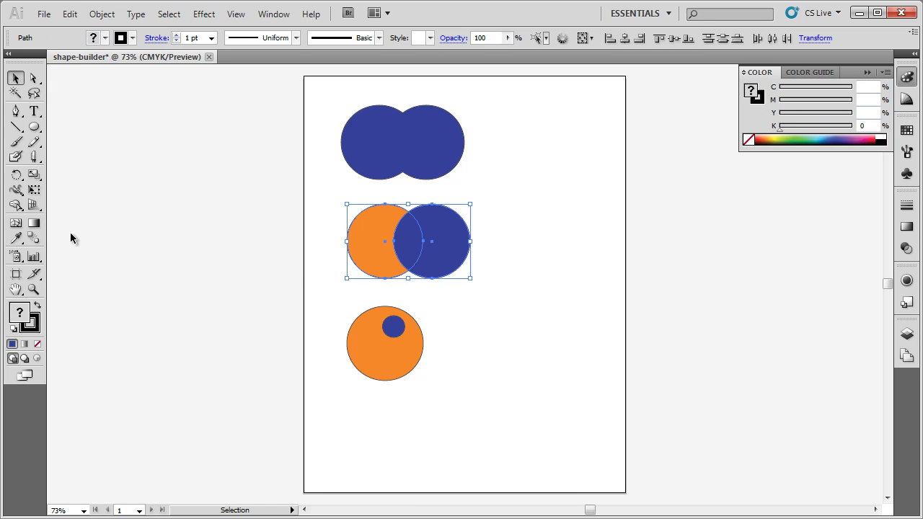
pyautogui.click(16, 207)
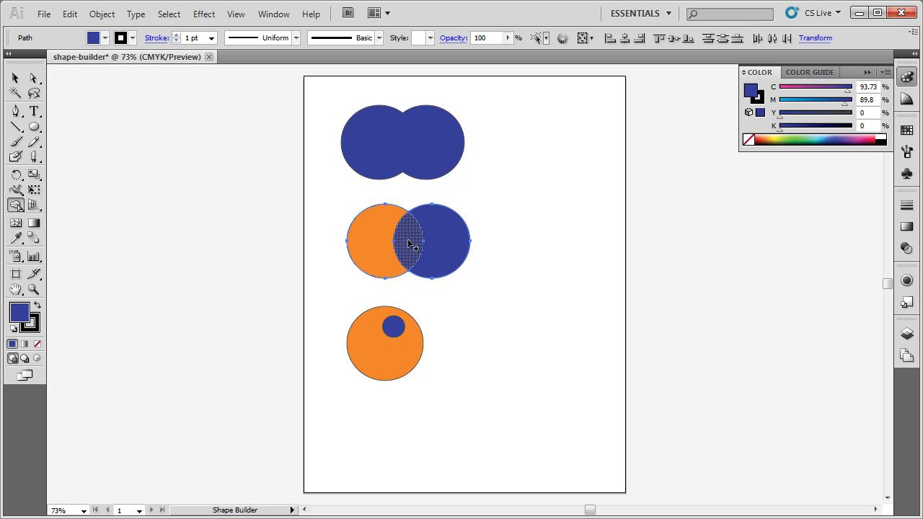
pyautogui.click(34, 79)
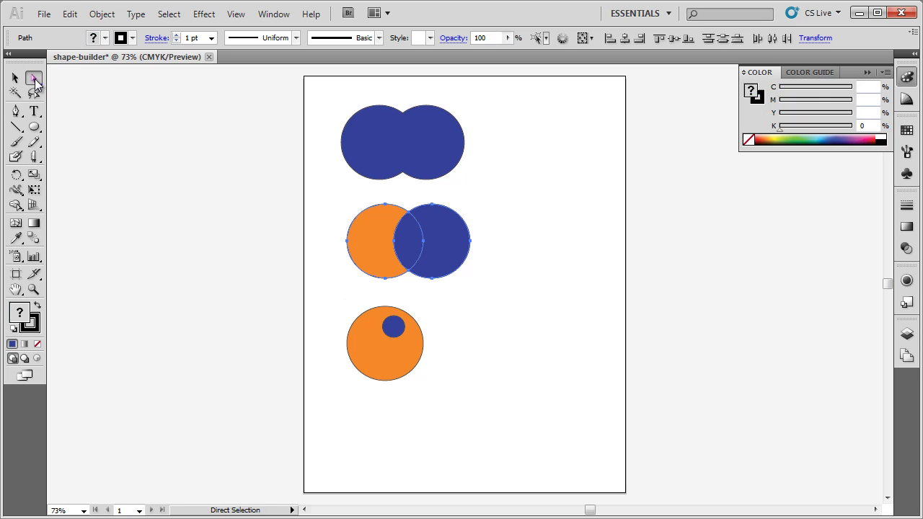
pyautogui.click(316, 215)
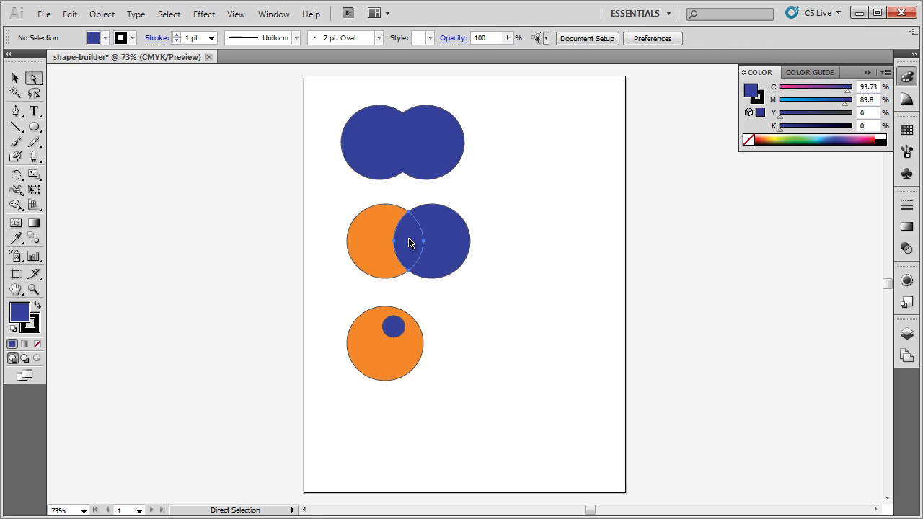
# Pull the lens out right, nudge the blue crescent further right and the orange crescent left.
pyautogui.moveTo(409, 244); pyautogui.dragTo(554, 258)
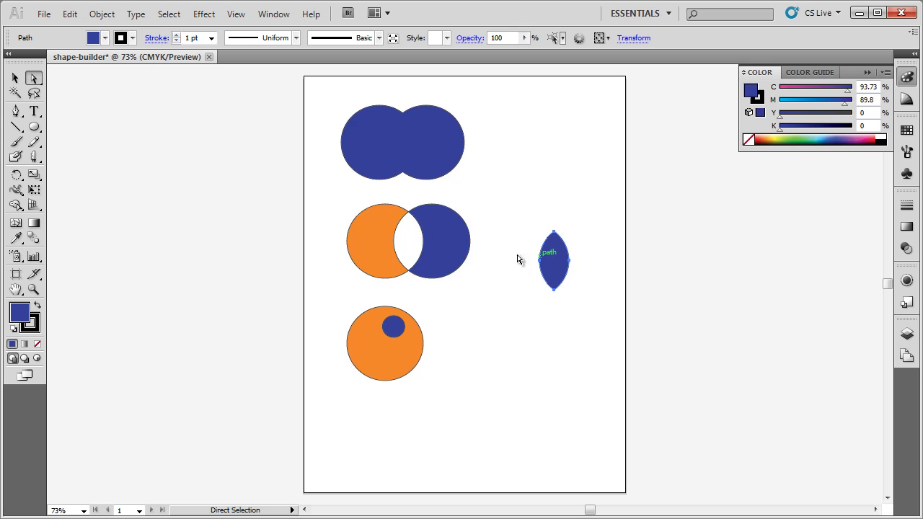
pyautogui.click(449, 240)
pyautogui.moveTo(445, 241); pyautogui.dragTo(483, 246)
pyautogui.moveTo(373, 248); pyautogui.dragTo(347, 247)
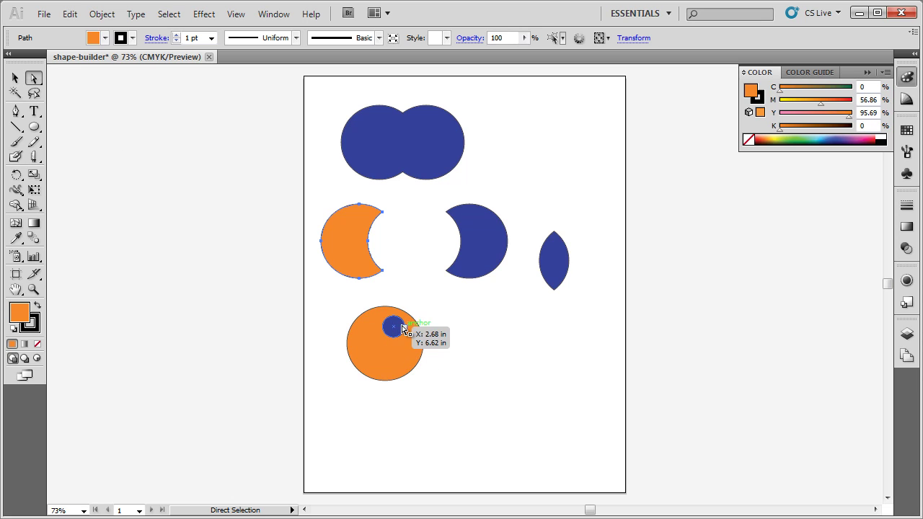
# Select the bottom orange and small blue circles and make the small circle its own region with Shape Builder.
pyautogui.click(15, 78)
pyautogui.click(468, 375)
pyautogui.moveTo(399, 370); pyautogui.dragTo(326, 306)
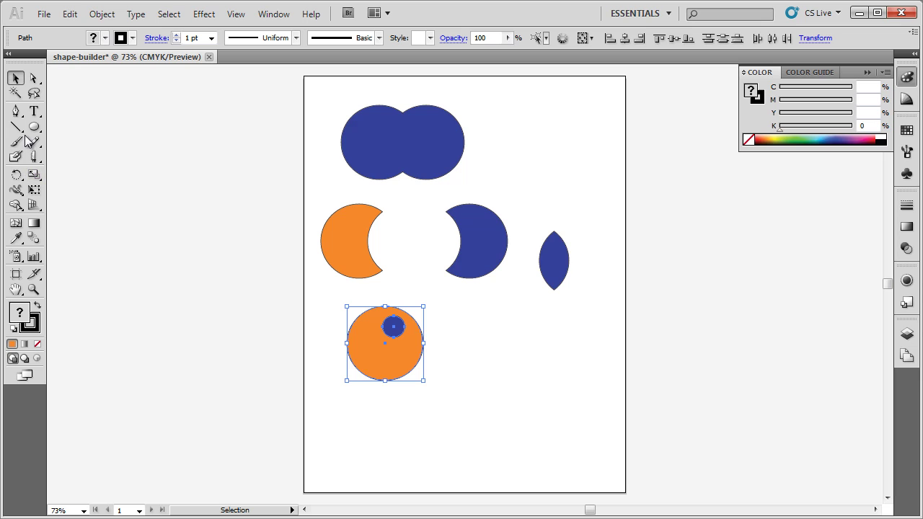
pyautogui.click(16, 207)
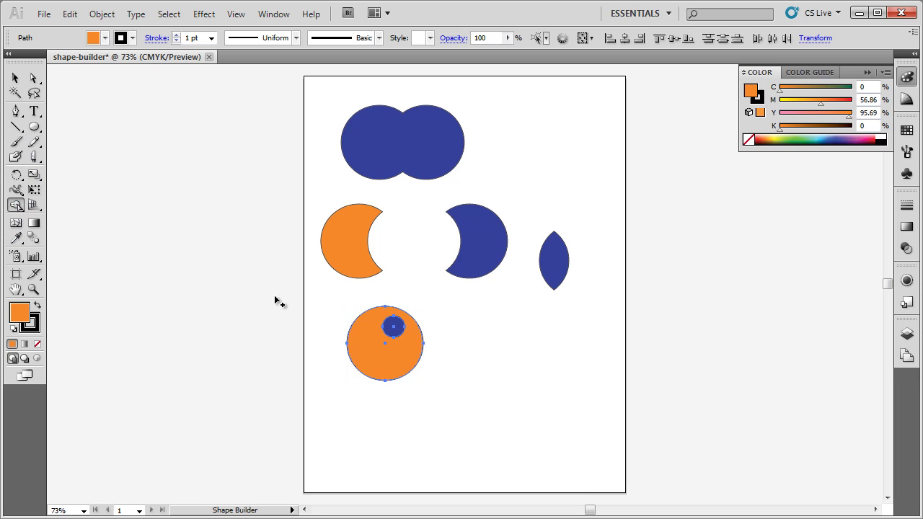
pyautogui.click(394, 330)
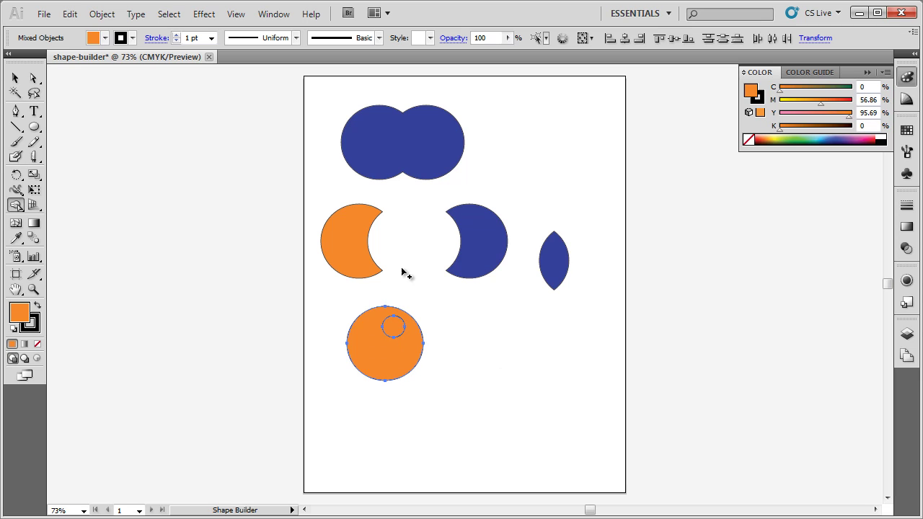
# Delete the small inner circle path to leave a hole, then shift the holed circle slightly left.
pyautogui.click(33, 78)
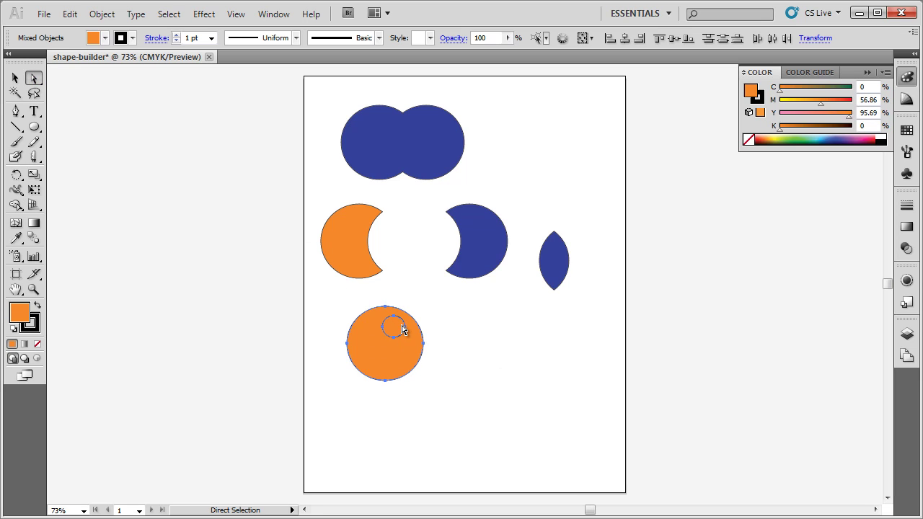
pyautogui.click(503, 356)
pyautogui.click(393, 331)
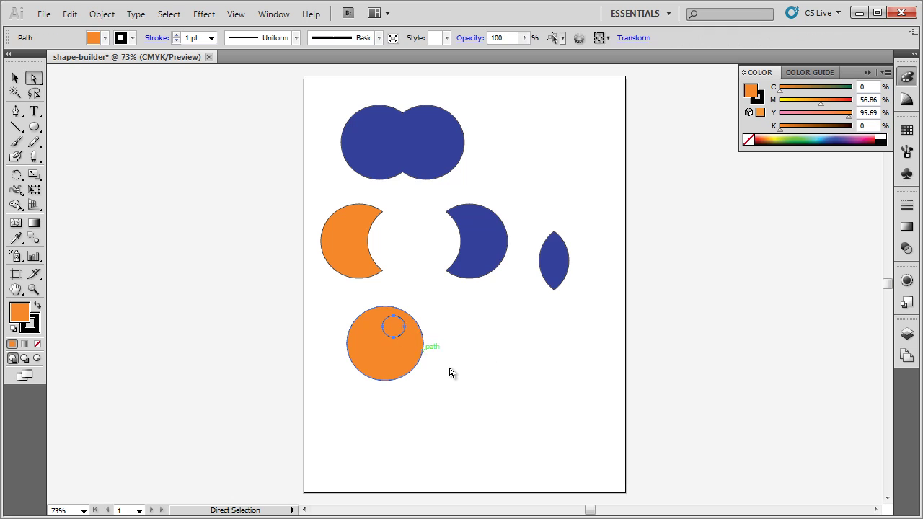
pyautogui.press('Delete')
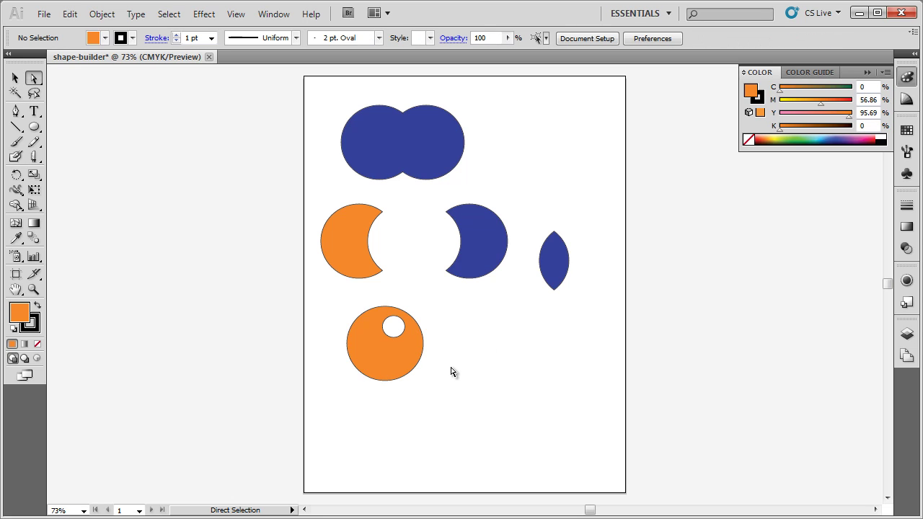
pyautogui.click(16, 78)
pyautogui.moveTo(393, 359)
pyautogui.mouseDown()
pyautogui.moveTo(377, 264)
pyautogui.moveTo(378, 173)
pyautogui.moveTo(382, 189)
pyautogui.moveTo(418, 169)
pyautogui.moveTo(448, 248)
pyautogui.moveTo(410, 328)
pyautogui.moveTo(430, 296)
pyautogui.moveTo(431, 306)
pyautogui.moveTo(382, 369)
pyautogui.mouseUp()
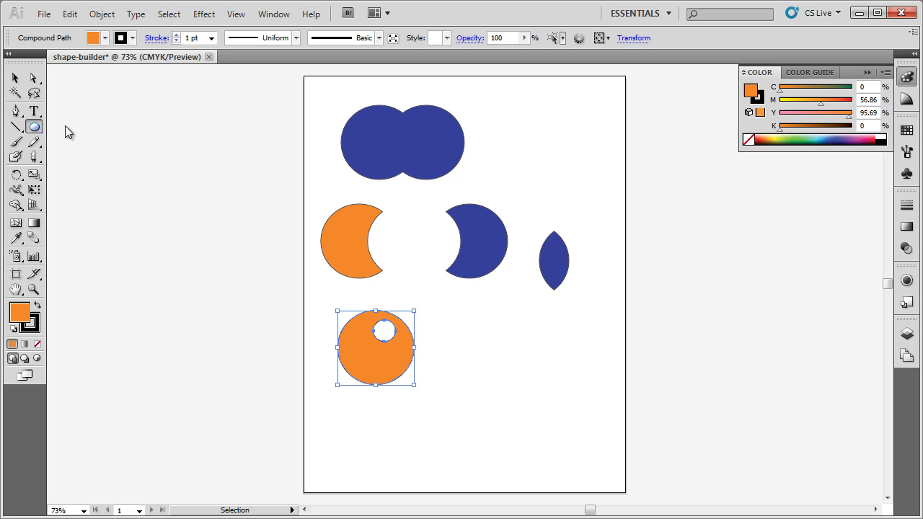
# Draw a star over each blue lobe with the Star tool, then select the shape and both stars.
pyautogui.click(34, 127)
pyautogui.click(81, 191)
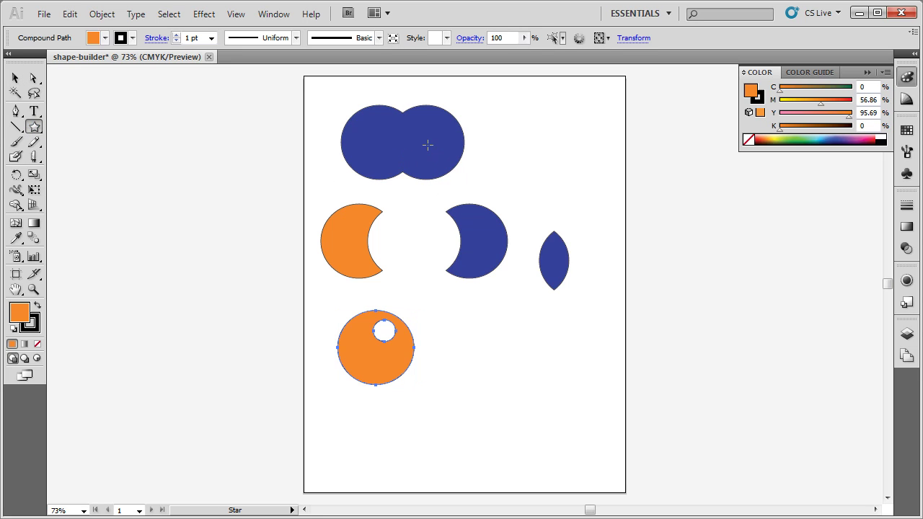
pyautogui.moveTo(428, 144); pyautogui.dragTo(446, 160)
pyautogui.moveTo(368, 135); pyautogui.dragTo(386, 166)
pyautogui.press('v')
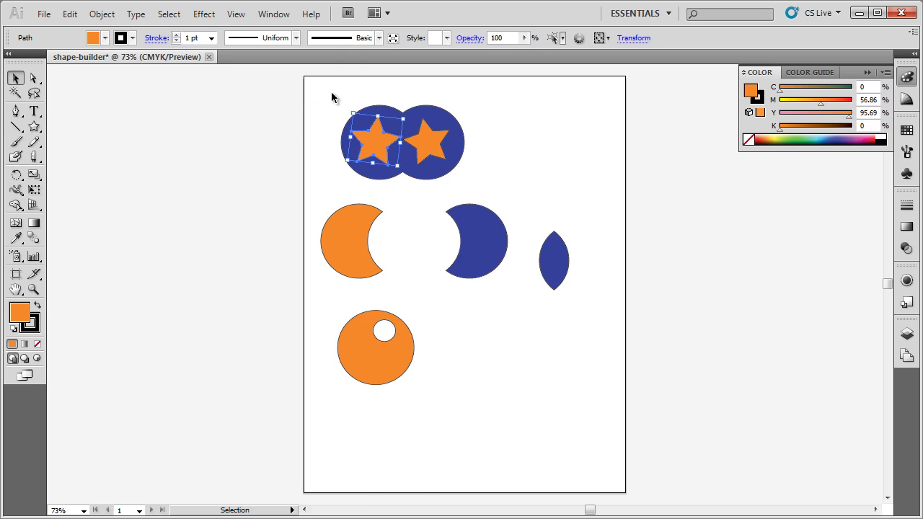
pyautogui.moveTo(332, 99); pyautogui.dragTo(495, 184)
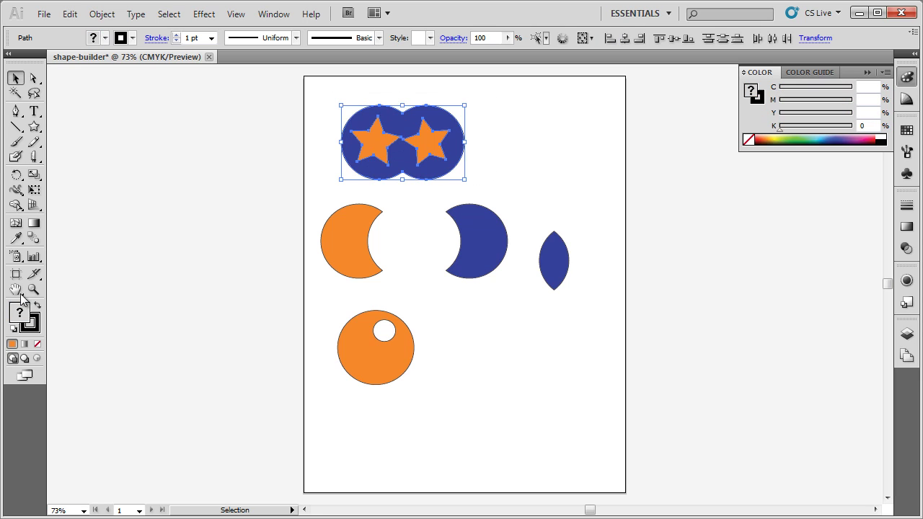
# Punch the left and right stars out of the blue shape with Shape Builder.
pyautogui.click(15, 205)
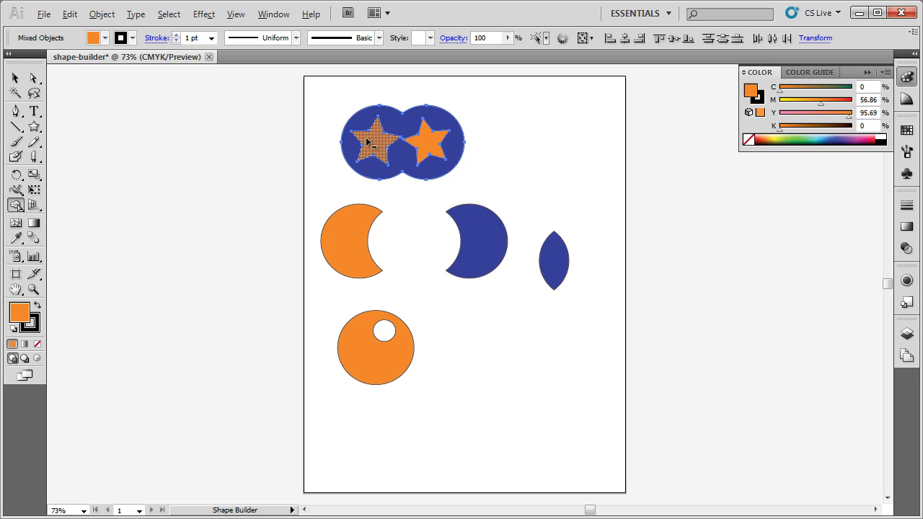
pyautogui.keyDown('alt'); pyautogui.click(373, 142); pyautogui.keyUp('alt')
pyautogui.keyDown('alt'); pyautogui.click(428, 143); pyautogui.keyUp('alt')
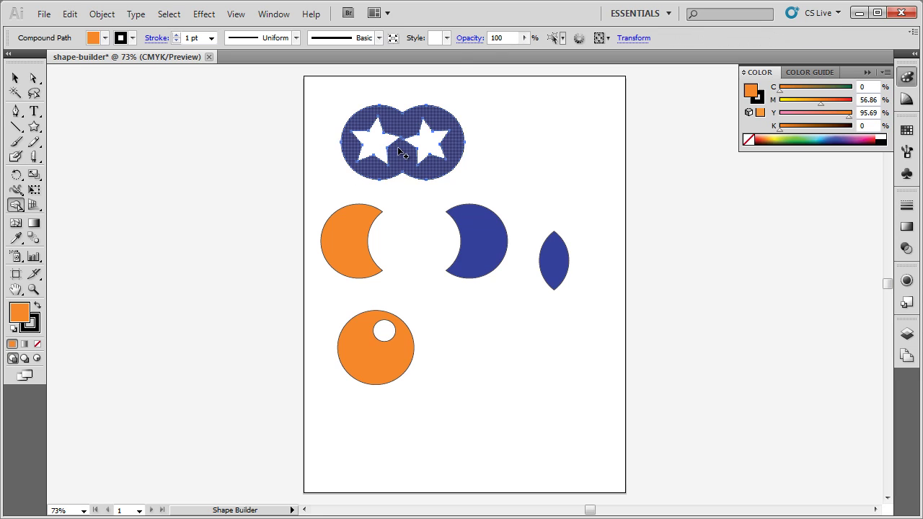
# Move the star-holed blue shape to a new position on the page.
pyautogui.click(15, 77)
pyautogui.click(308, 145)
pyautogui.moveTo(402, 137); pyautogui.dragTo(396, 100)
# Bring the star-holed blue shape to front with Arrange and move it to the top right.
pyautogui.click(372, 210)
pyautogui.rightClick(372, 210)
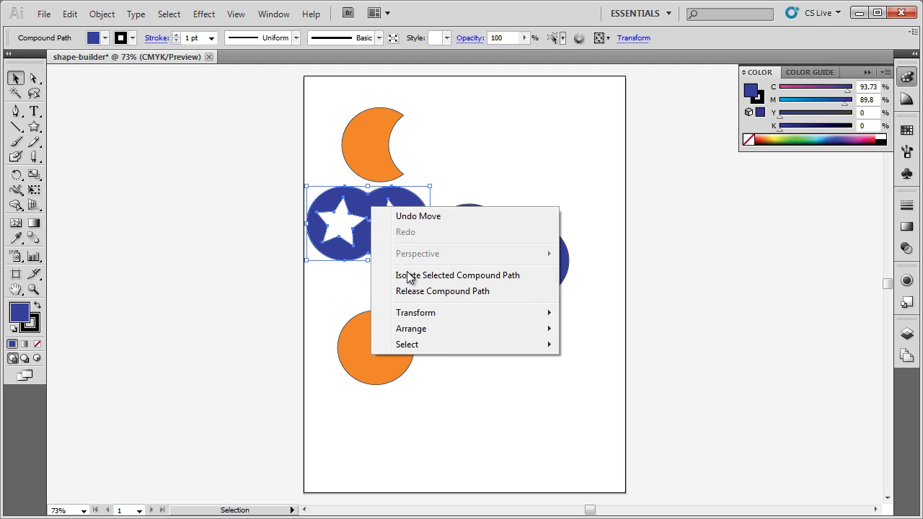
pyautogui.moveTo(443, 333)
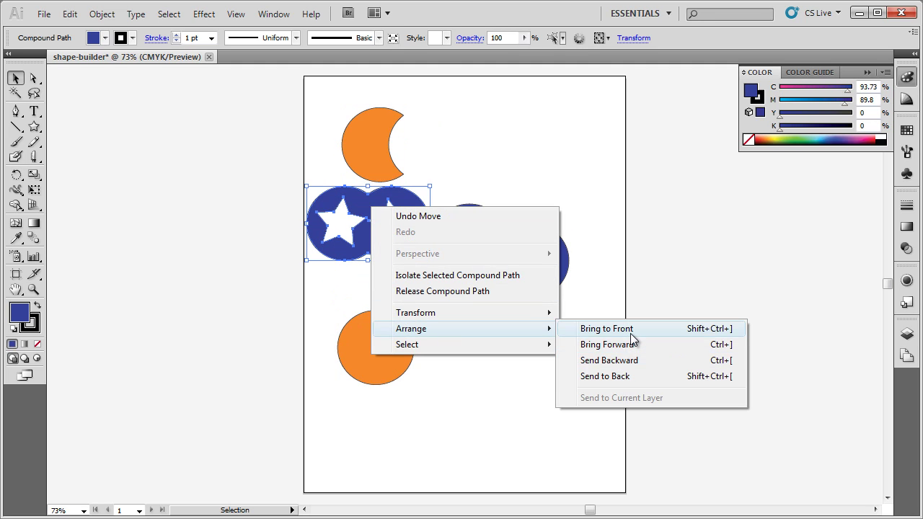
pyautogui.click(627, 330)
pyautogui.moveTo(365, 240); pyautogui.dragTo(526, 166)
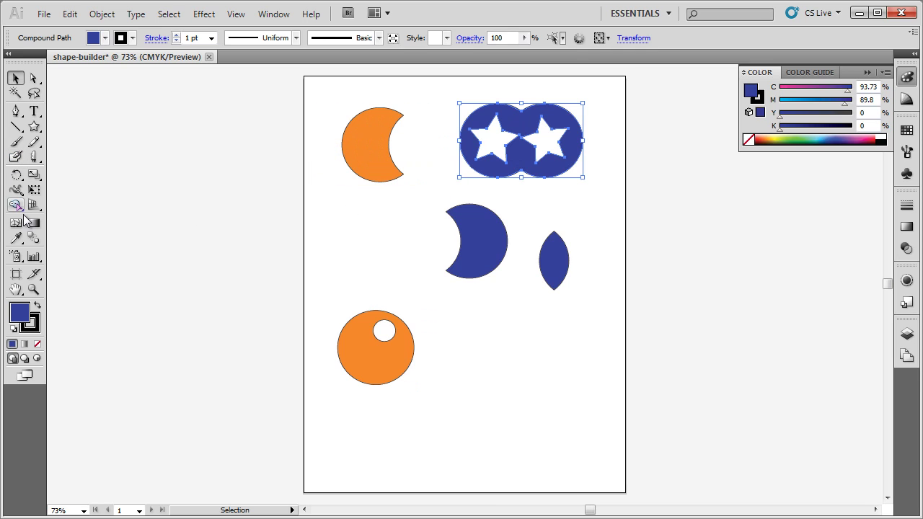